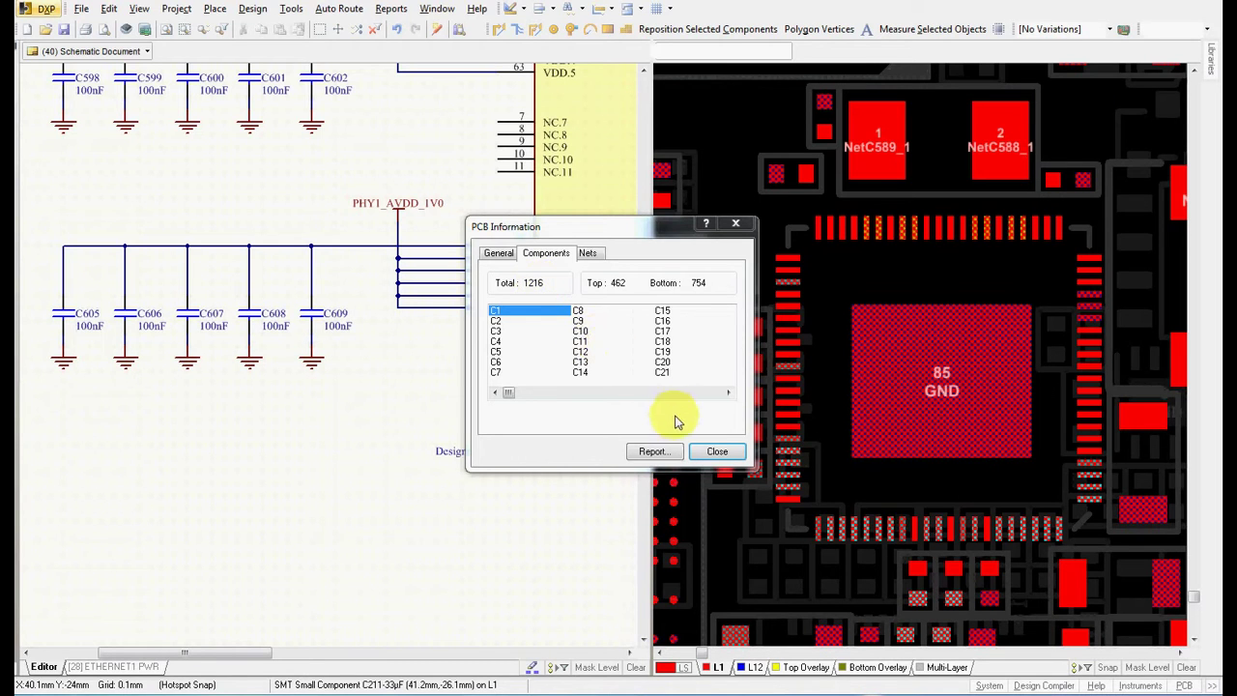
- Close the PCB information dialog and cross-probe the PHY1_AVDD_1V0 net from the schematic to highlight its pads on the PCB
left_click(715, 451)
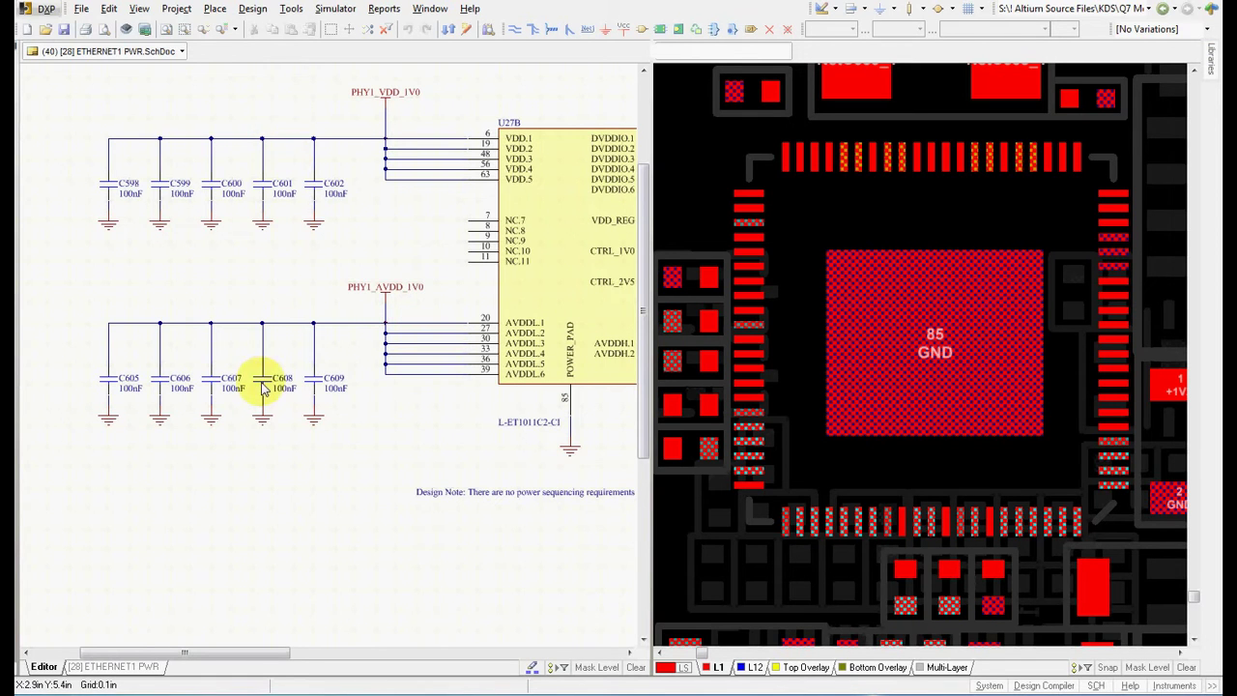
scroll(257, 387, "up", 1, "ctrl")
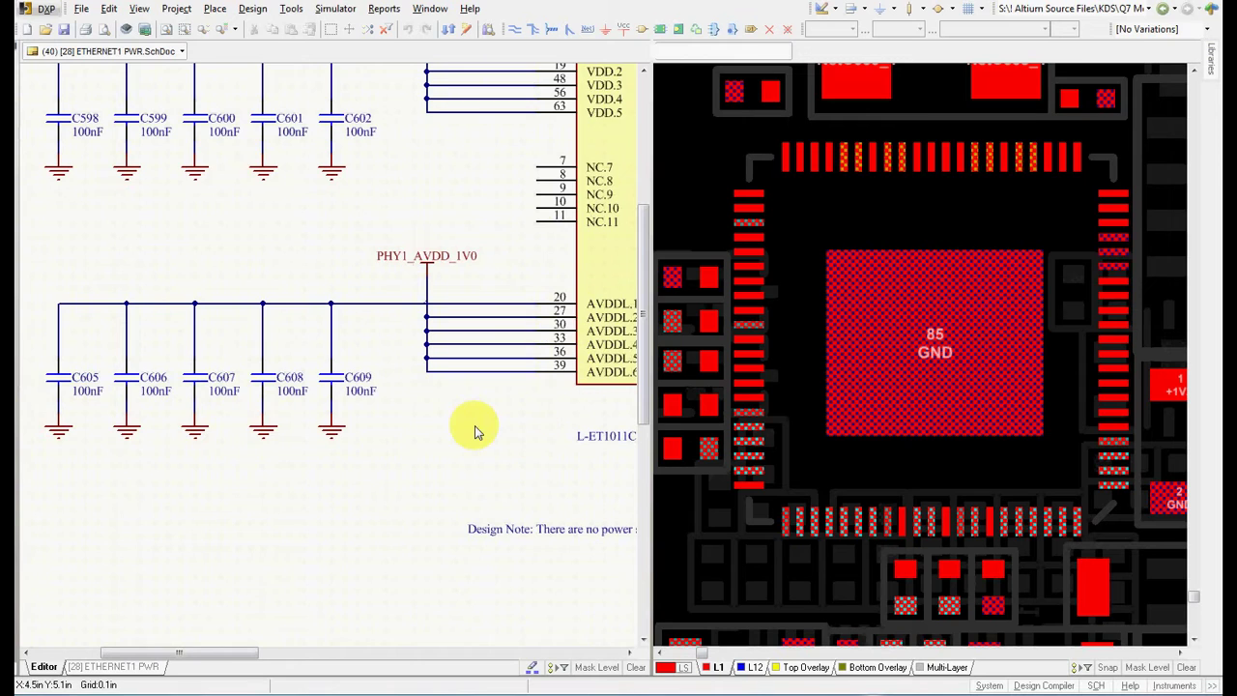
scroll(475, 428, "down", 2, "ctrl")
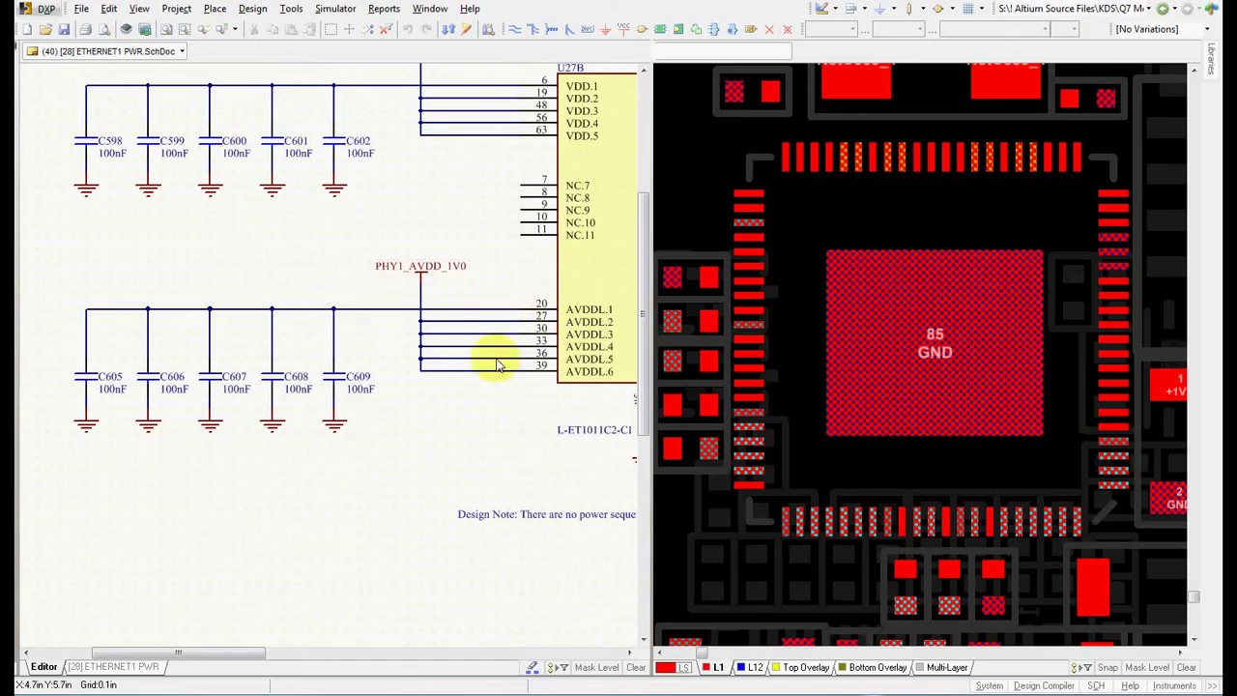
left_click(466, 33)
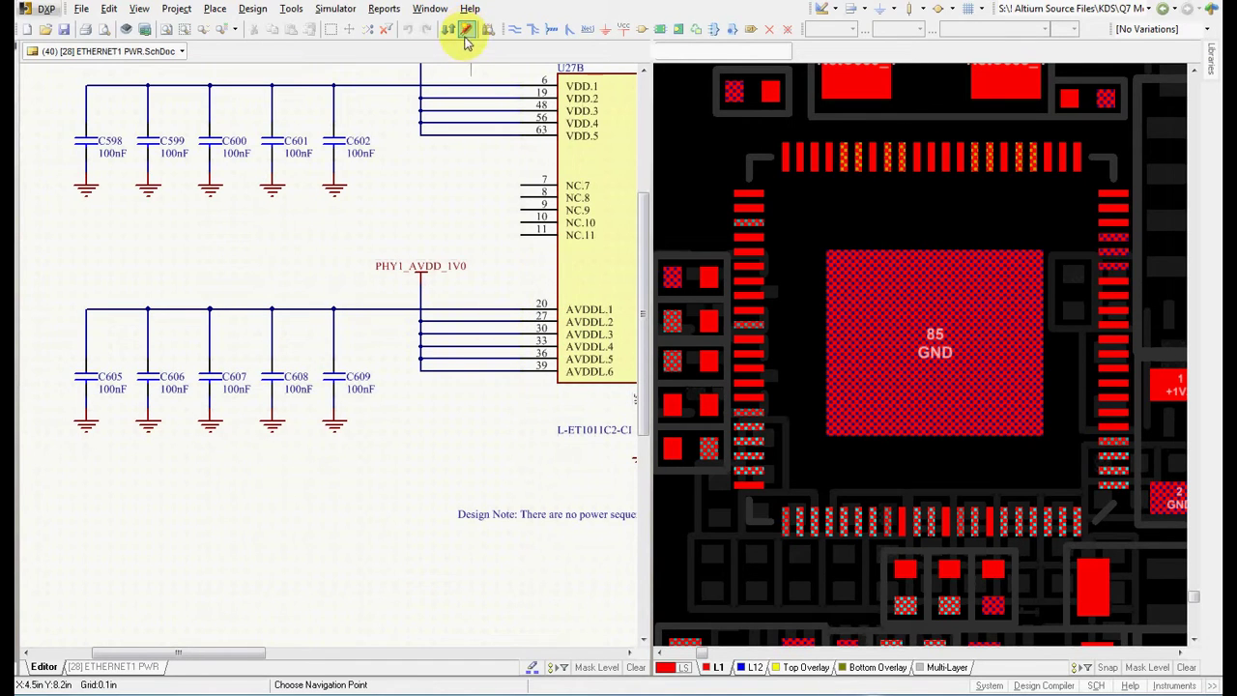
left_click(232, 310)
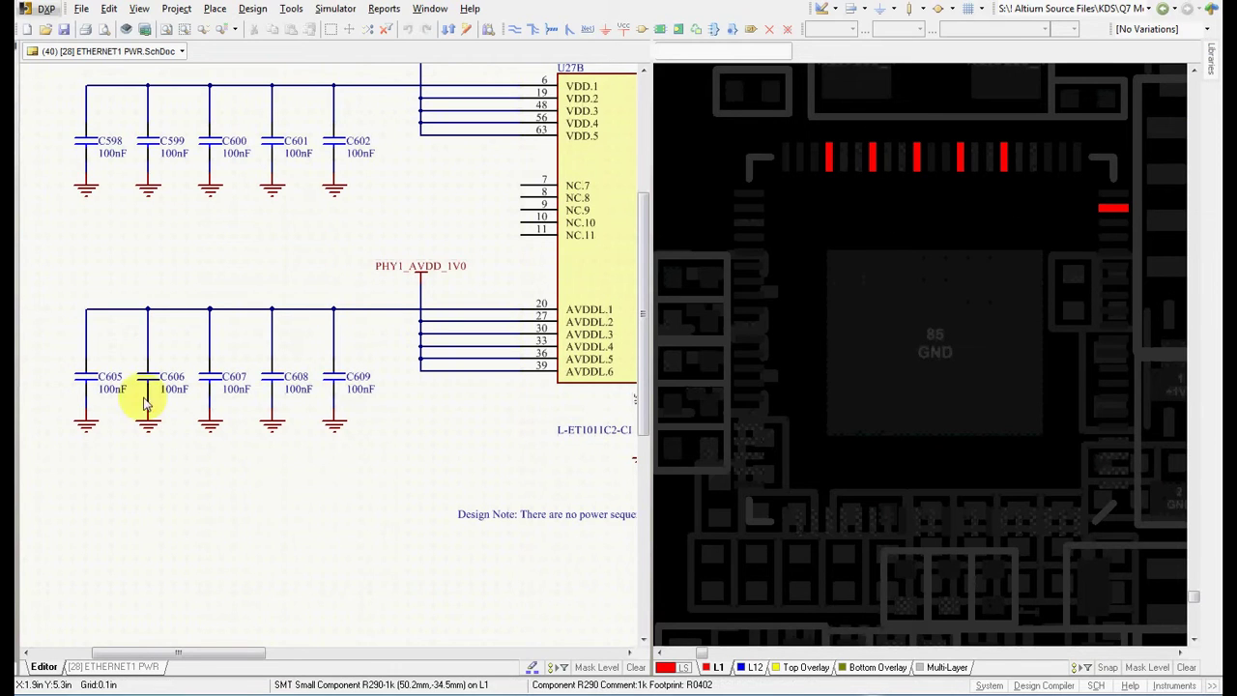
- Select the five decoupling capacitors C605, C606, C607, C608 and C609 together in the schematic
scroll(68, 425, "up", 1, "ctrl")
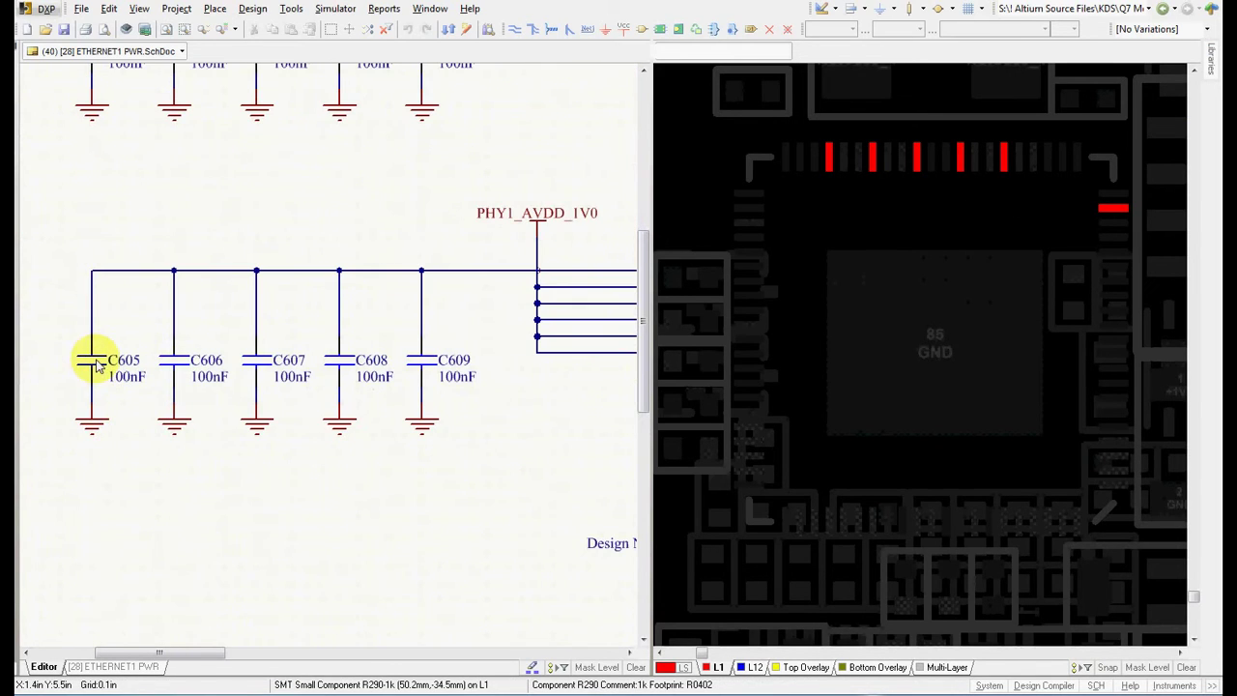
left_click(95, 358)
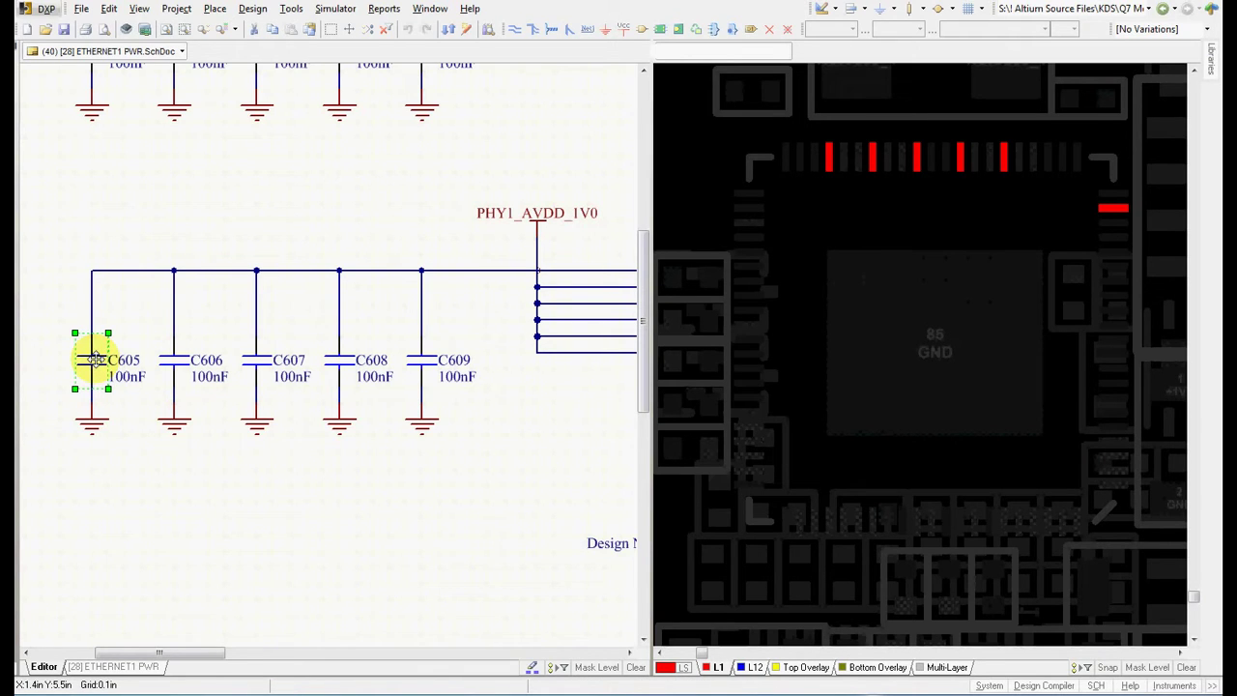
left_click(172, 359, "shift")
left_click(255, 360, "shift")
left_click(338, 361, "shift")
left_click(426, 366, "shift")
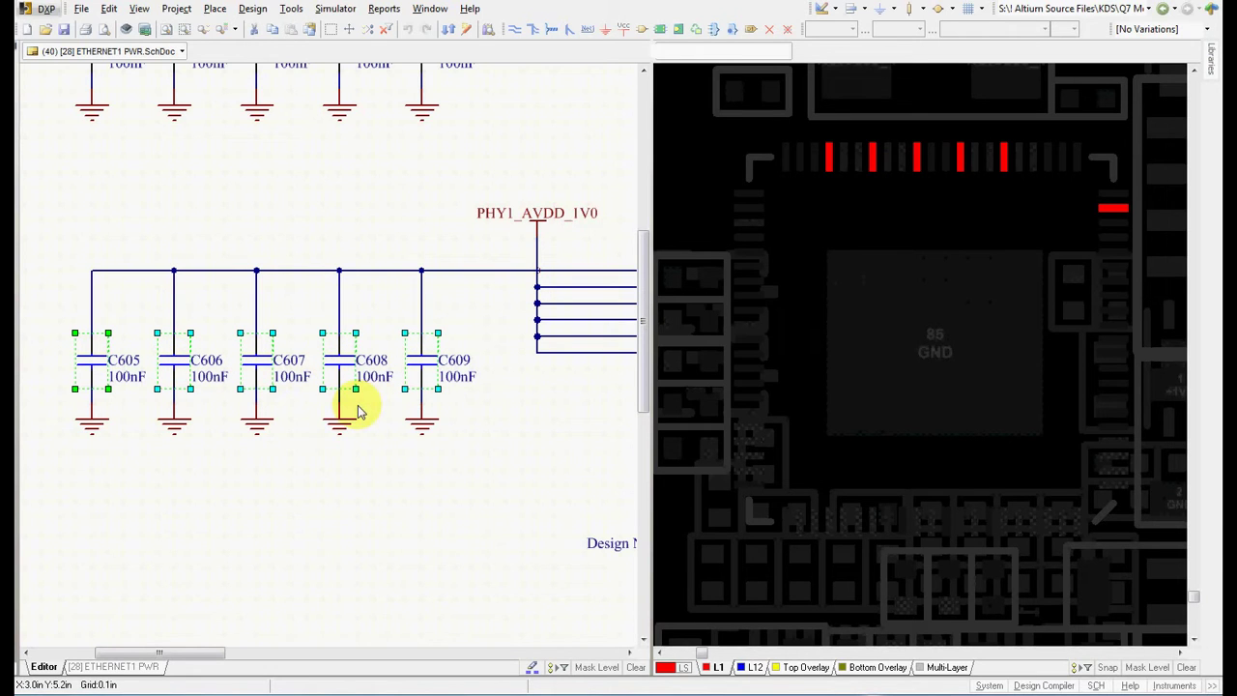
- Reposition the selected capacitors on the PCB, placing four below the upper row's highlighted pads and the fifth beside the highlighted right-side pad
left_click(707, 142)
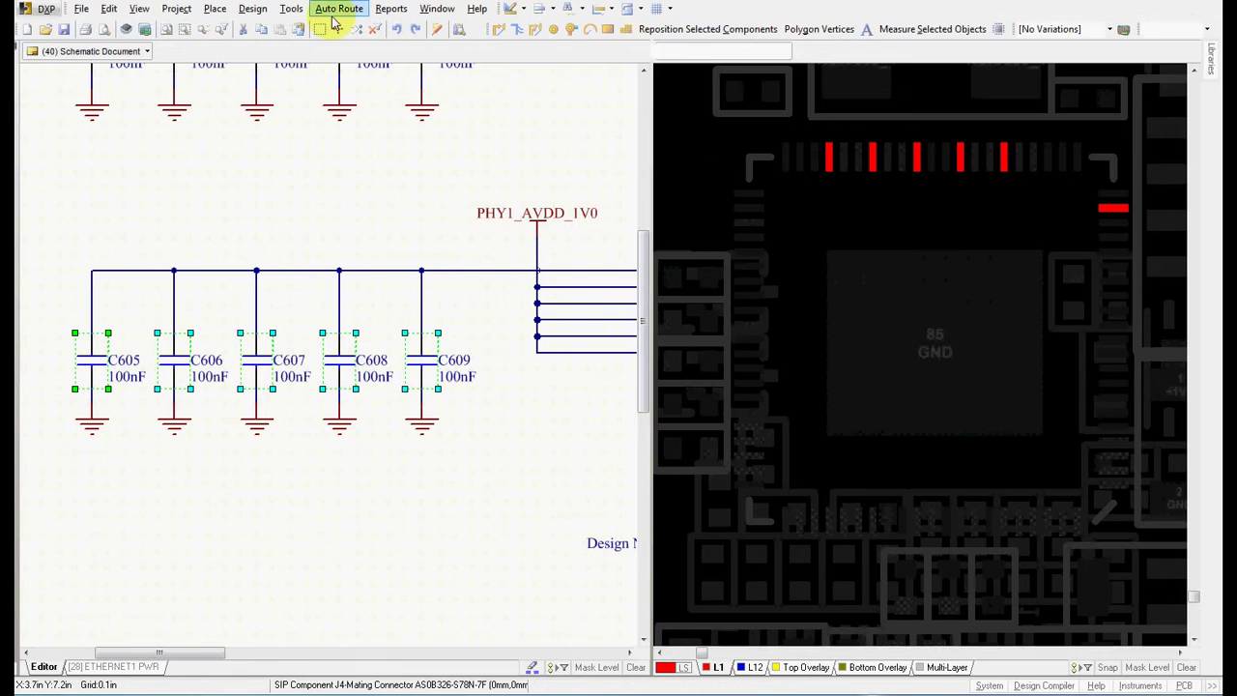
left_click(291, 9)
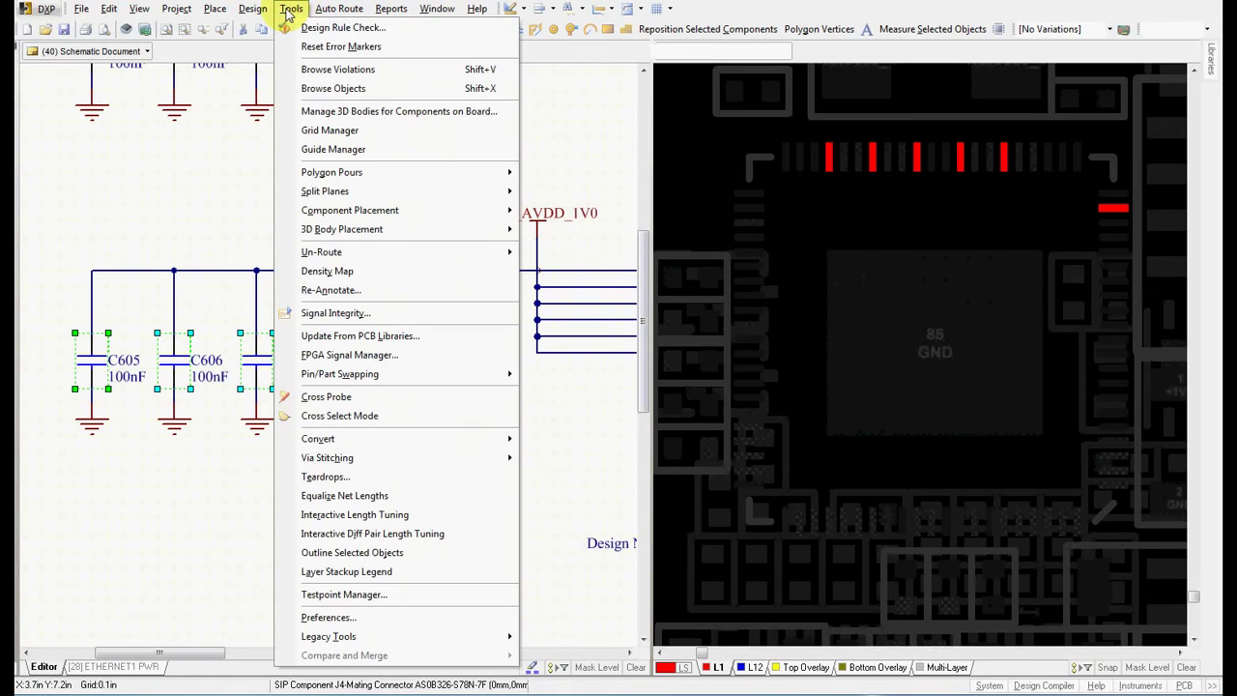
mouse_move(395, 211)
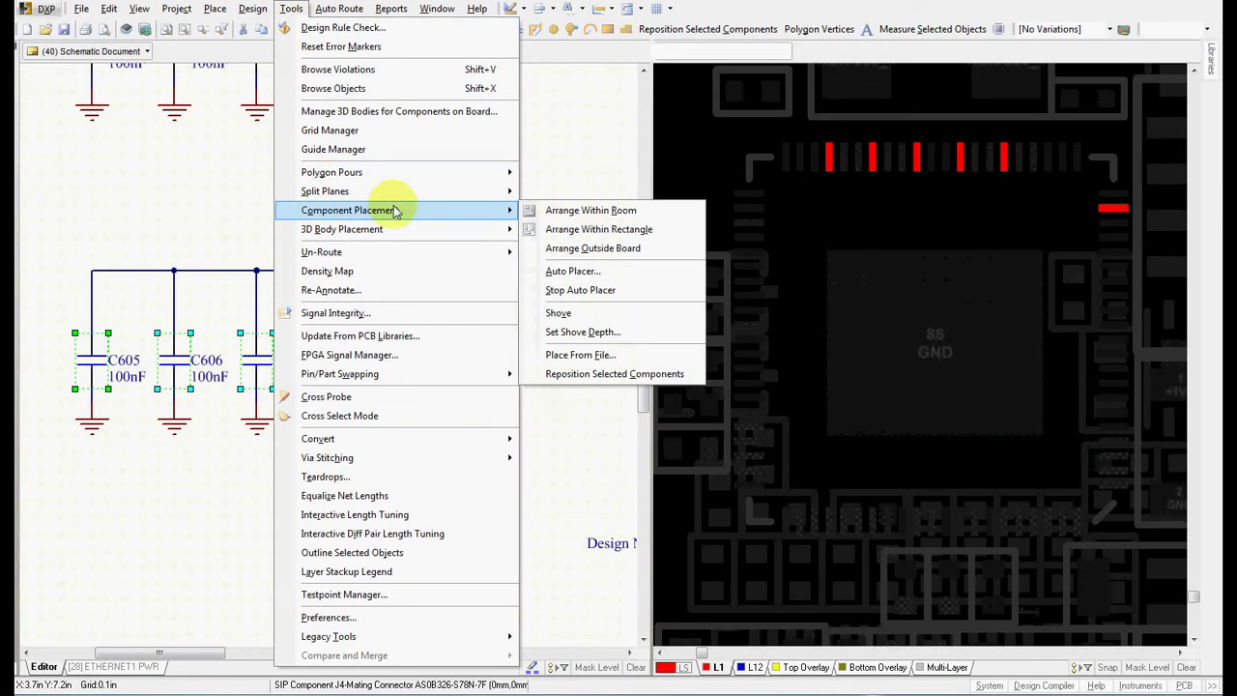
left_click(616, 376)
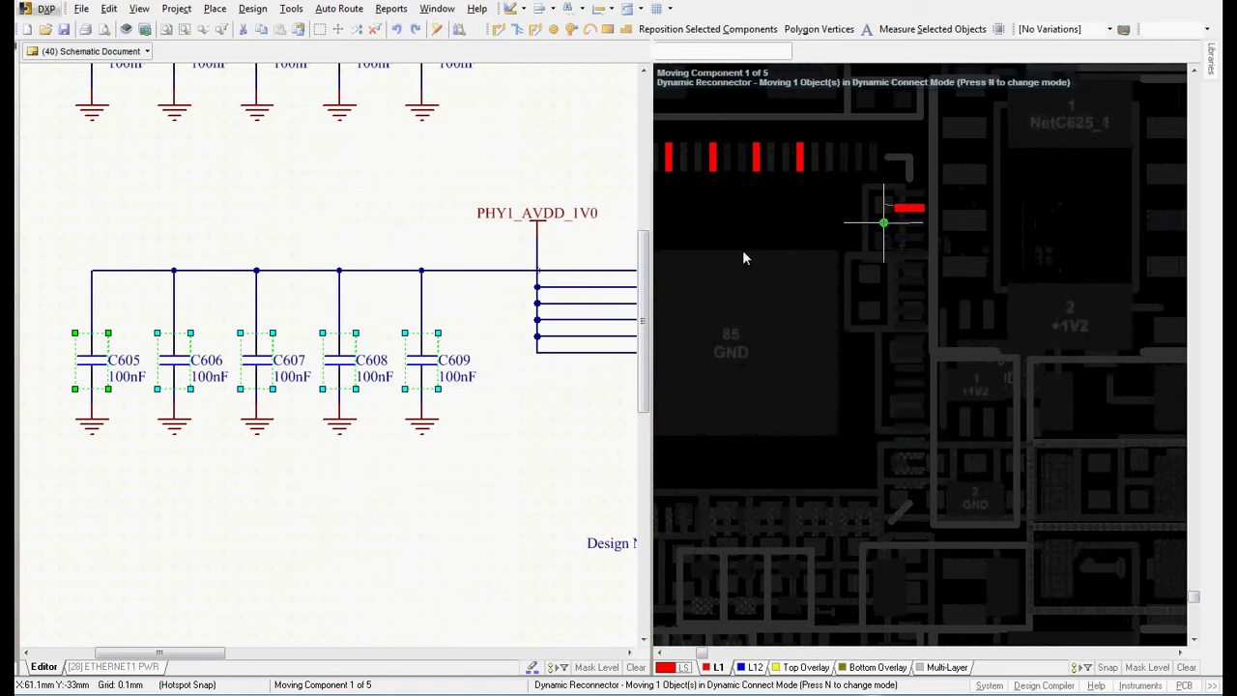
scroll(931, 169, "up", 2, "ctrl")
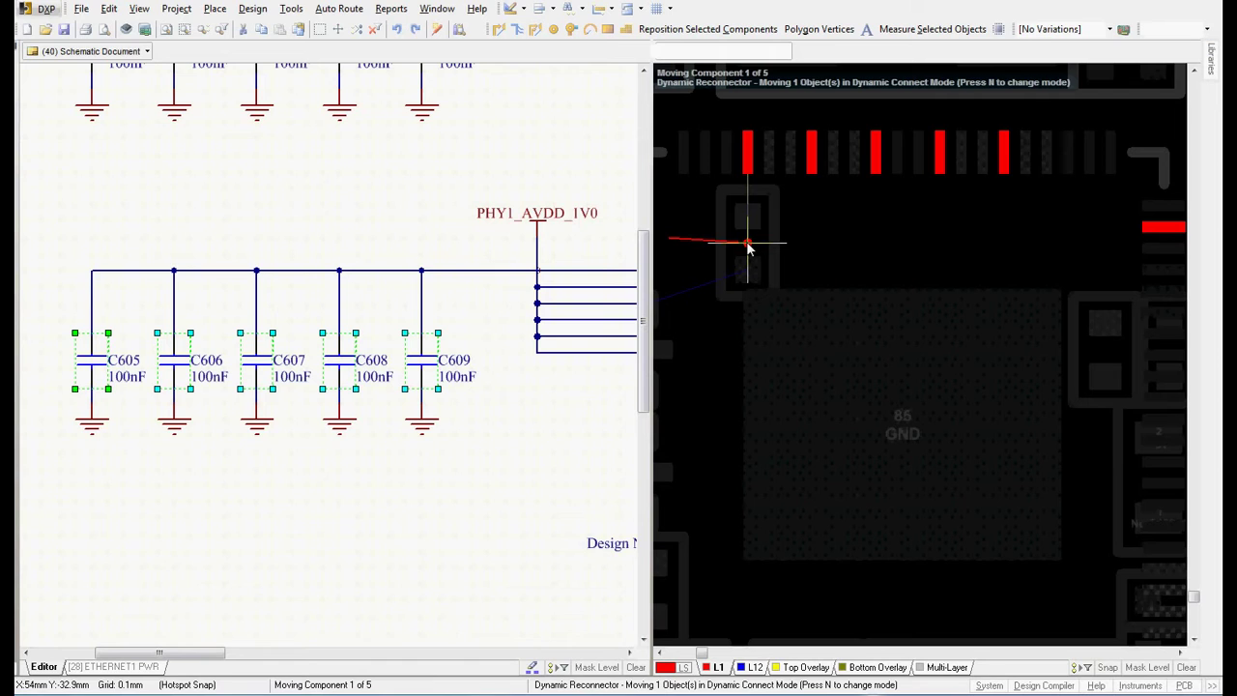
left_click(747, 244)
left_click(809, 250)
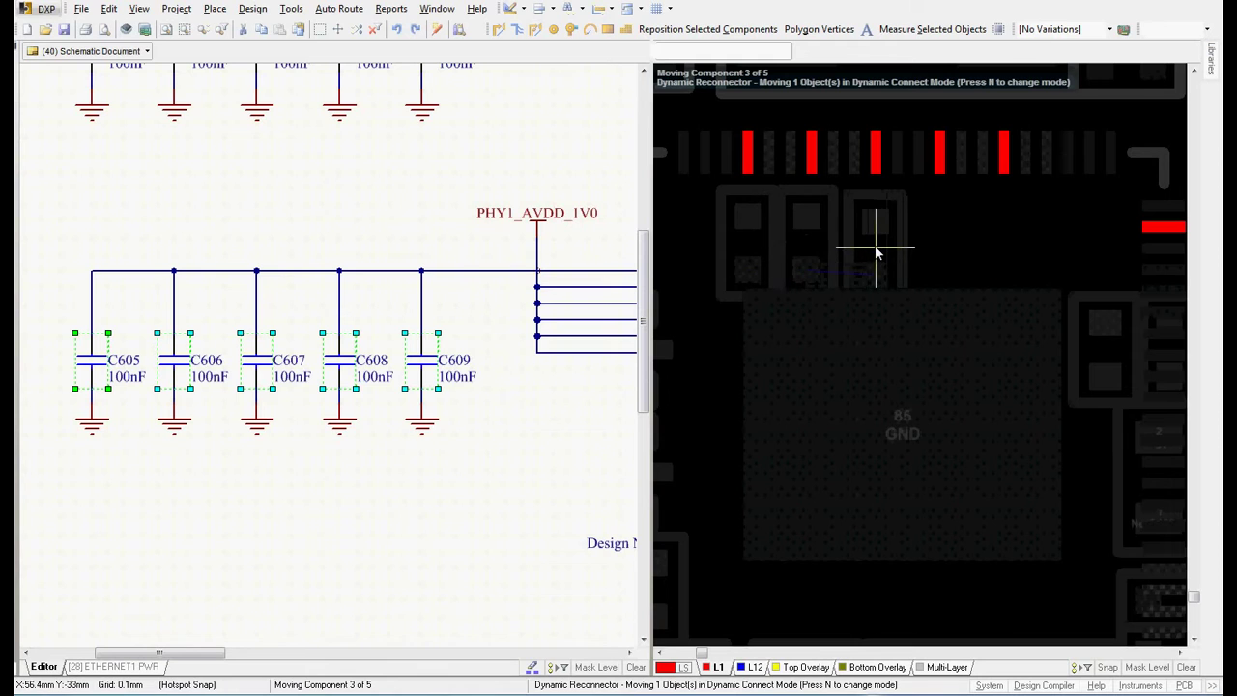
left_click(875, 245)
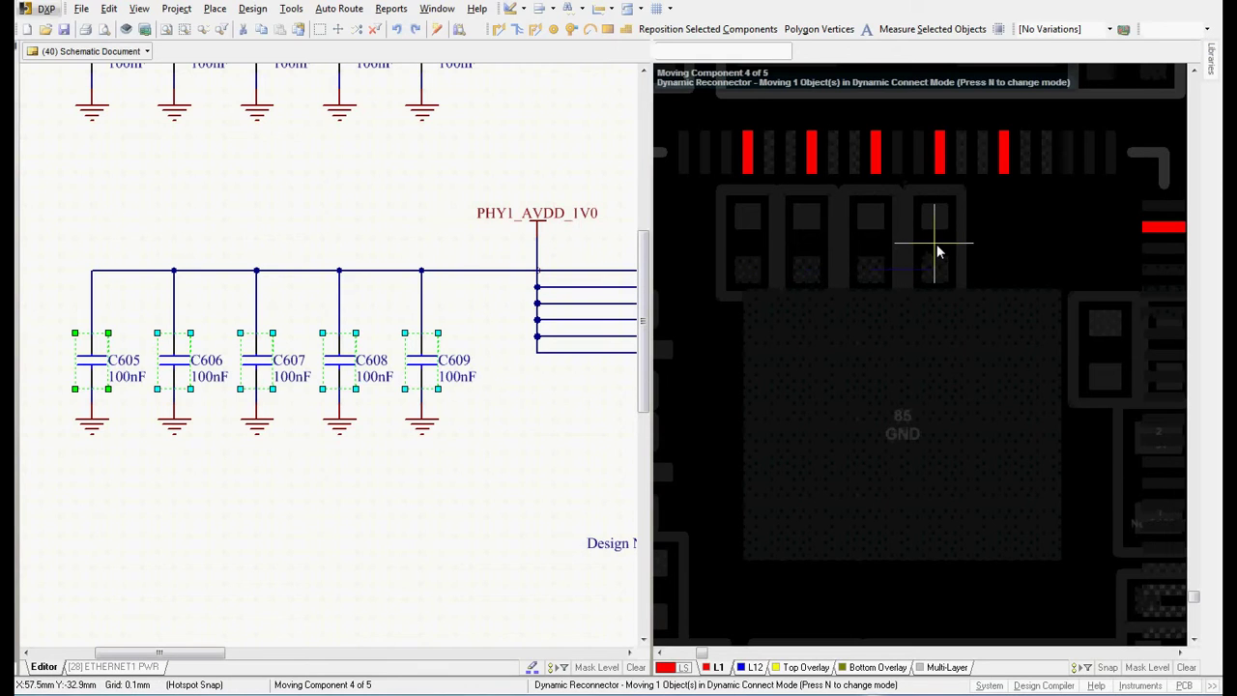
left_click(936, 248)
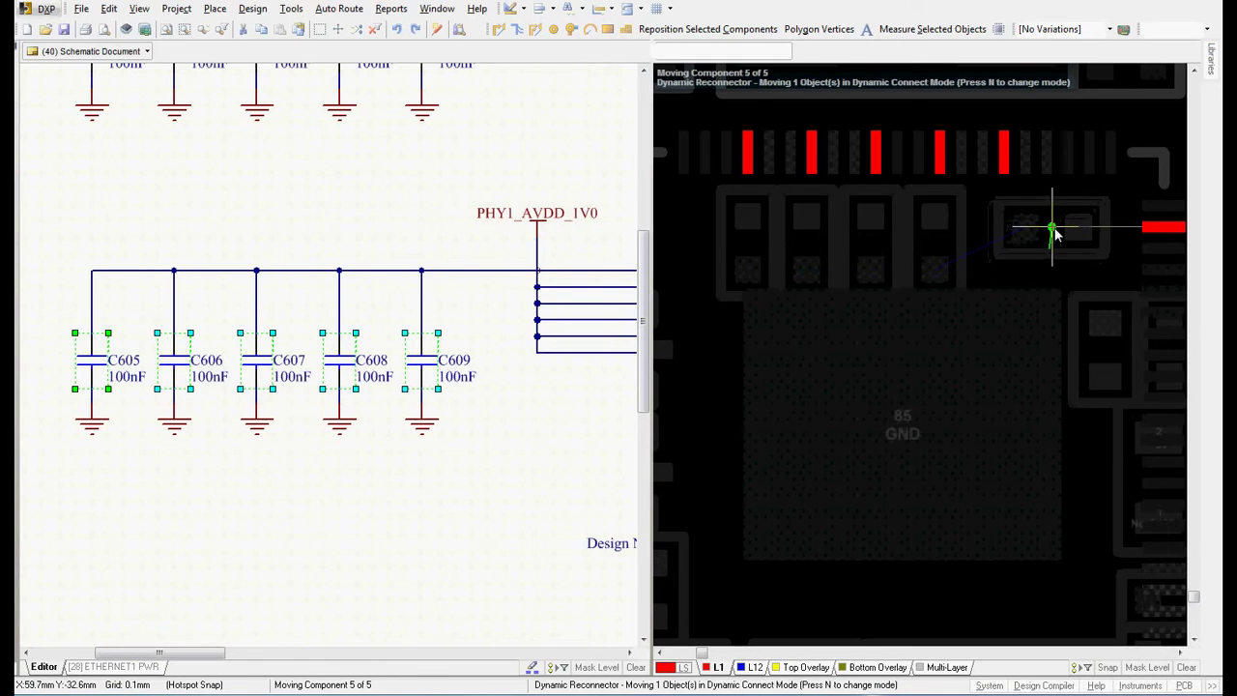
left_click(1054, 232)
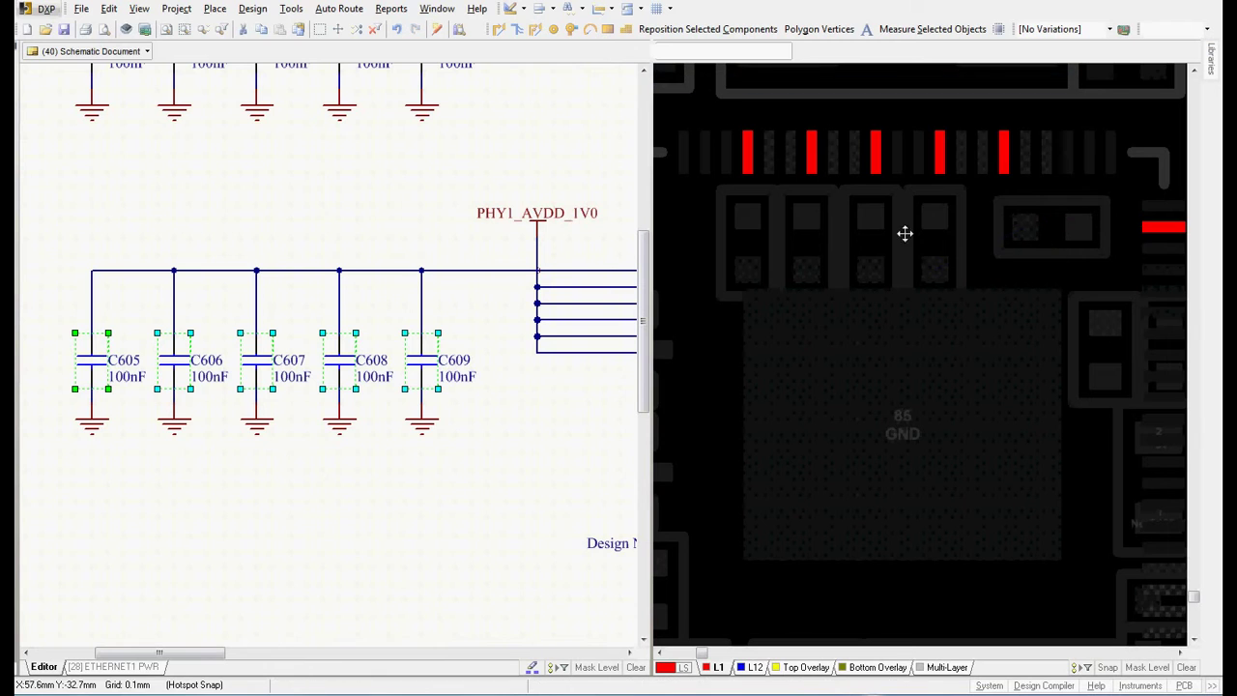
- Select ferrite bead FB14 and capacitors C590 and C591 of the PHY1_AVDD_1V0 supply filter in the schematic
left_click(340, 222)
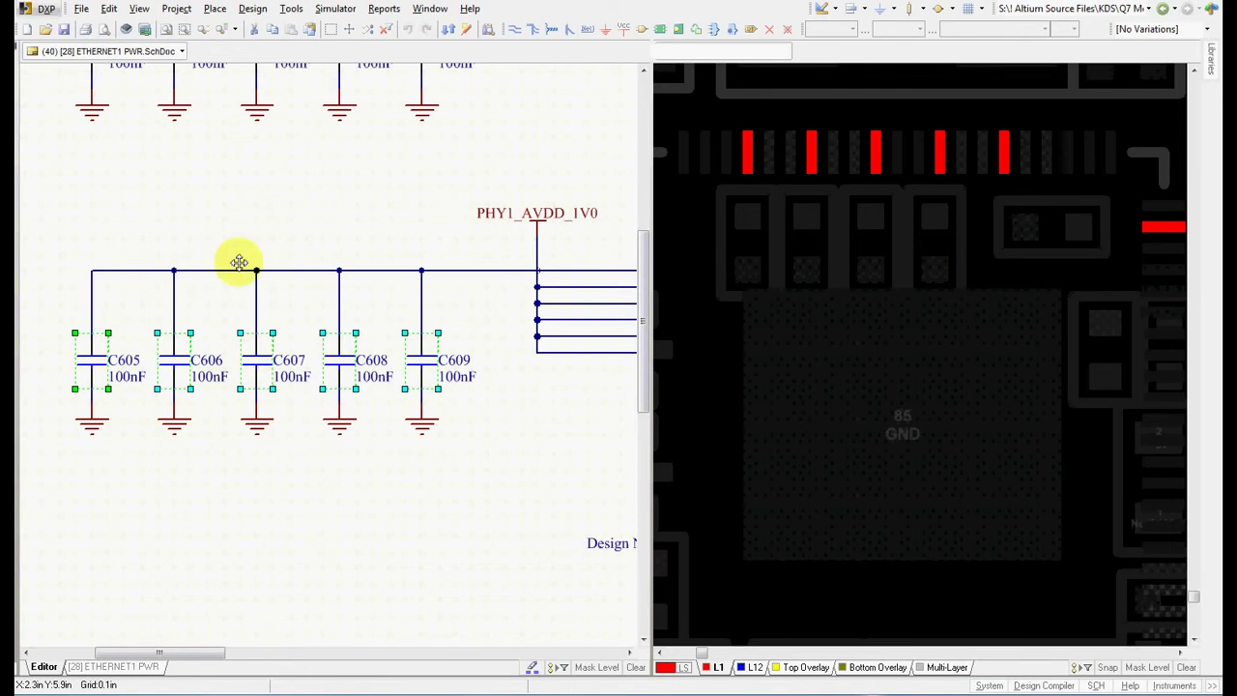
scroll(198, 213, "down", 2, "ctrl")
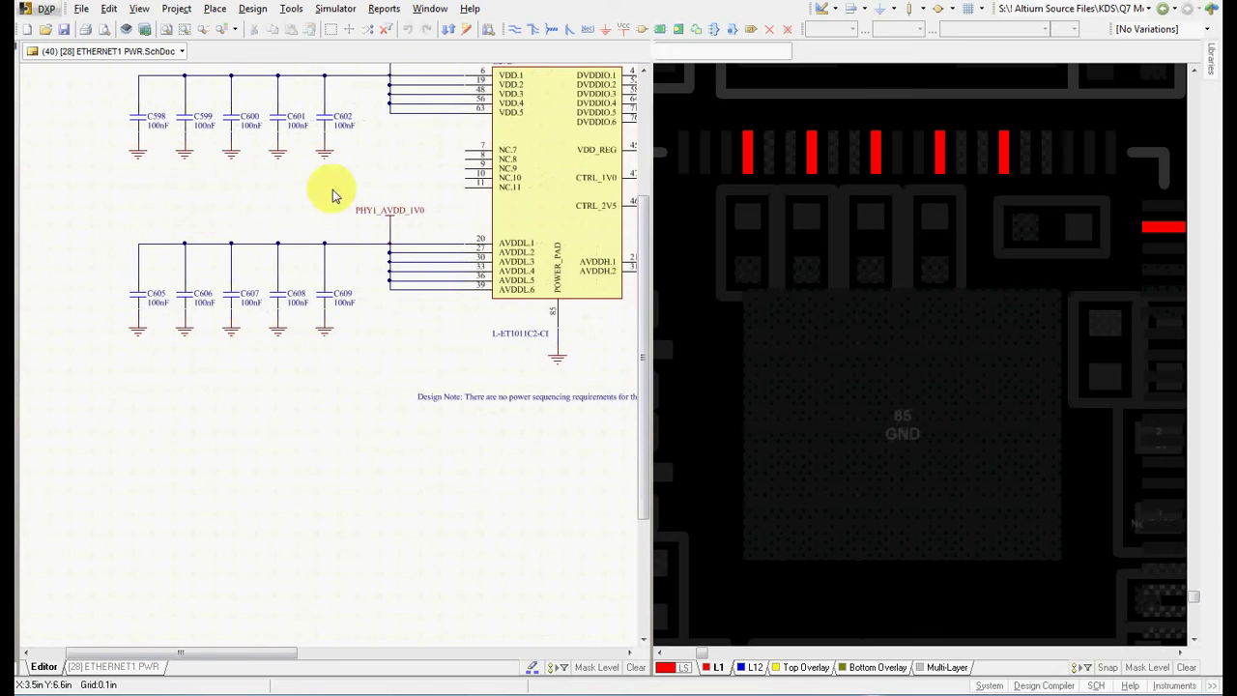
right_click_drag(331, 193, 150, 308)
scroll(404, 318, "down", 1, "ctrl")
scroll(332, 312, "right", 4)
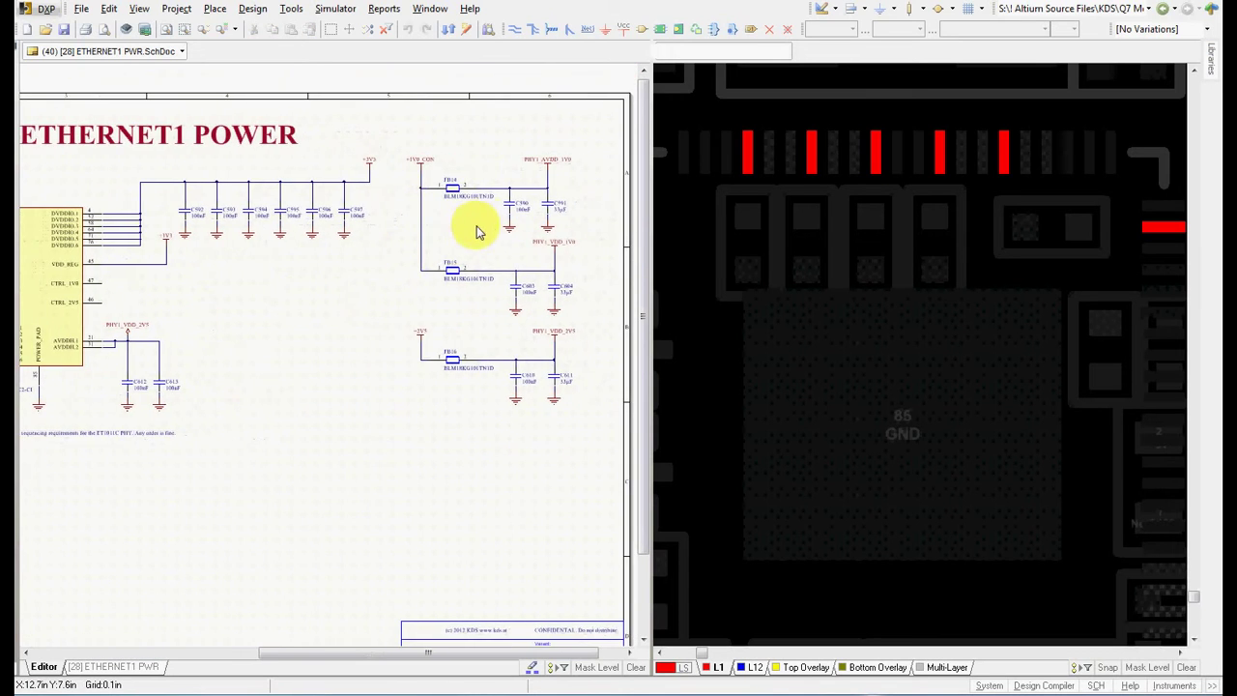
scroll(503, 203, "up", 2, "ctrl")
scroll(522, 176, "up", 2, "ctrl")
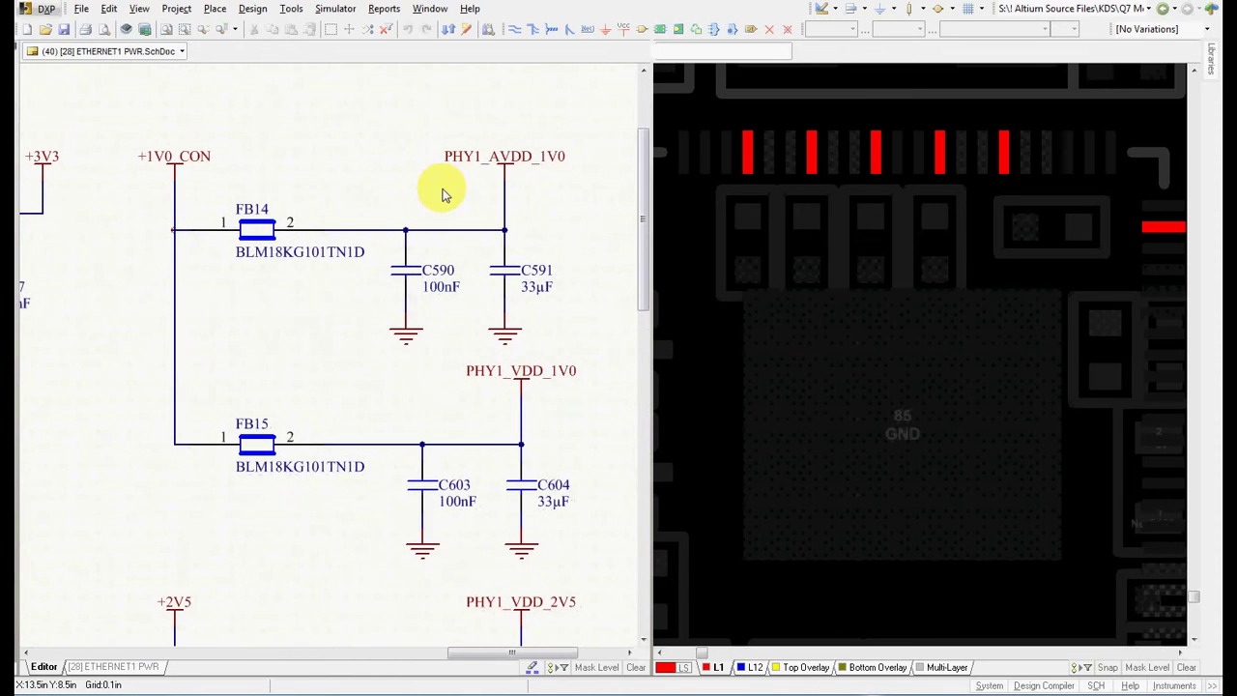
left_click(241, 240)
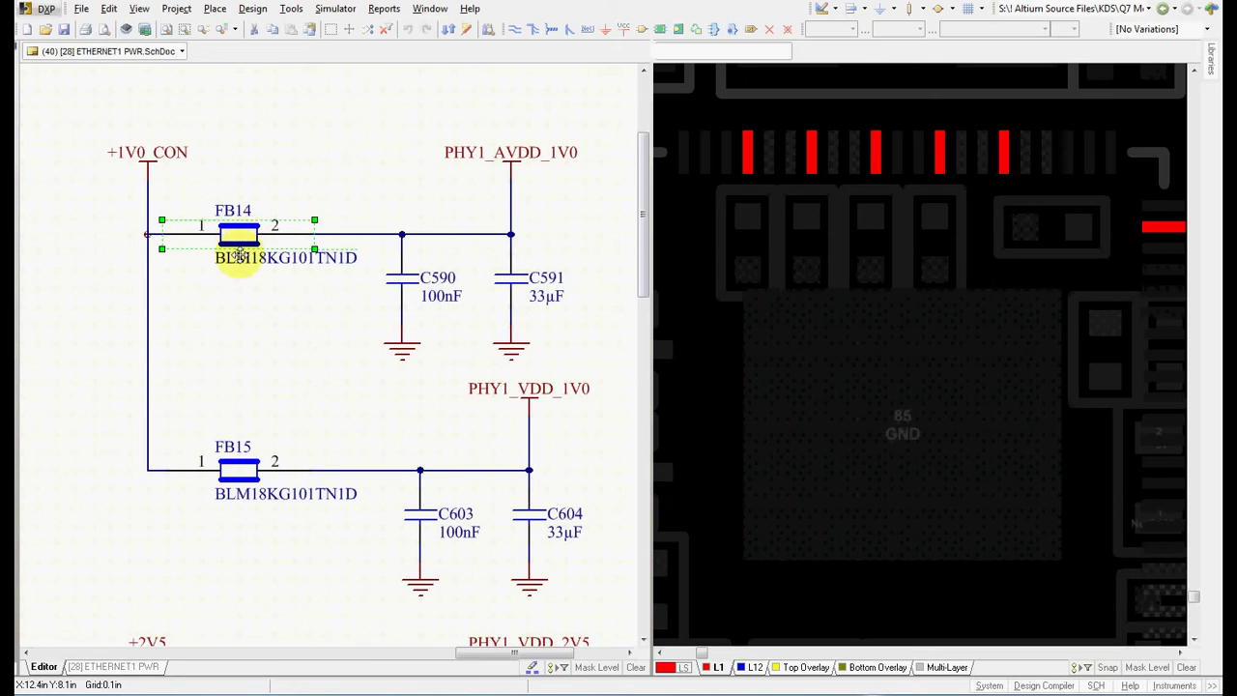
left_click(397, 286, "shift")
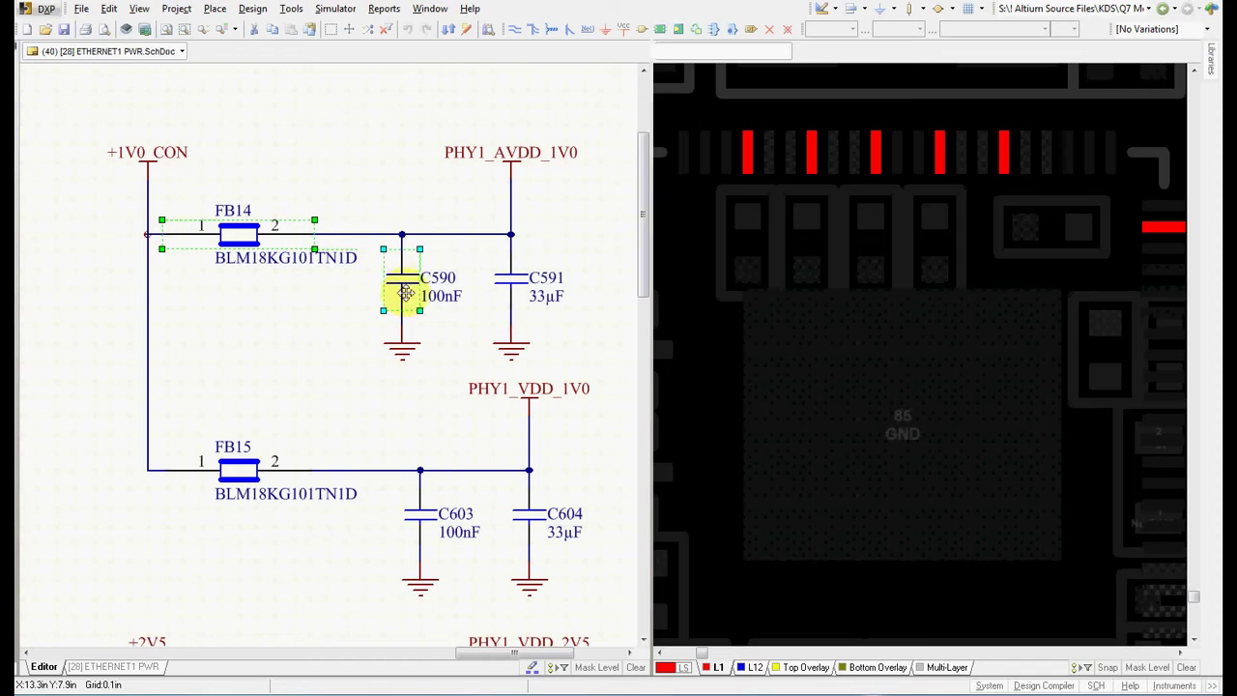
left_click(508, 287, "shift")
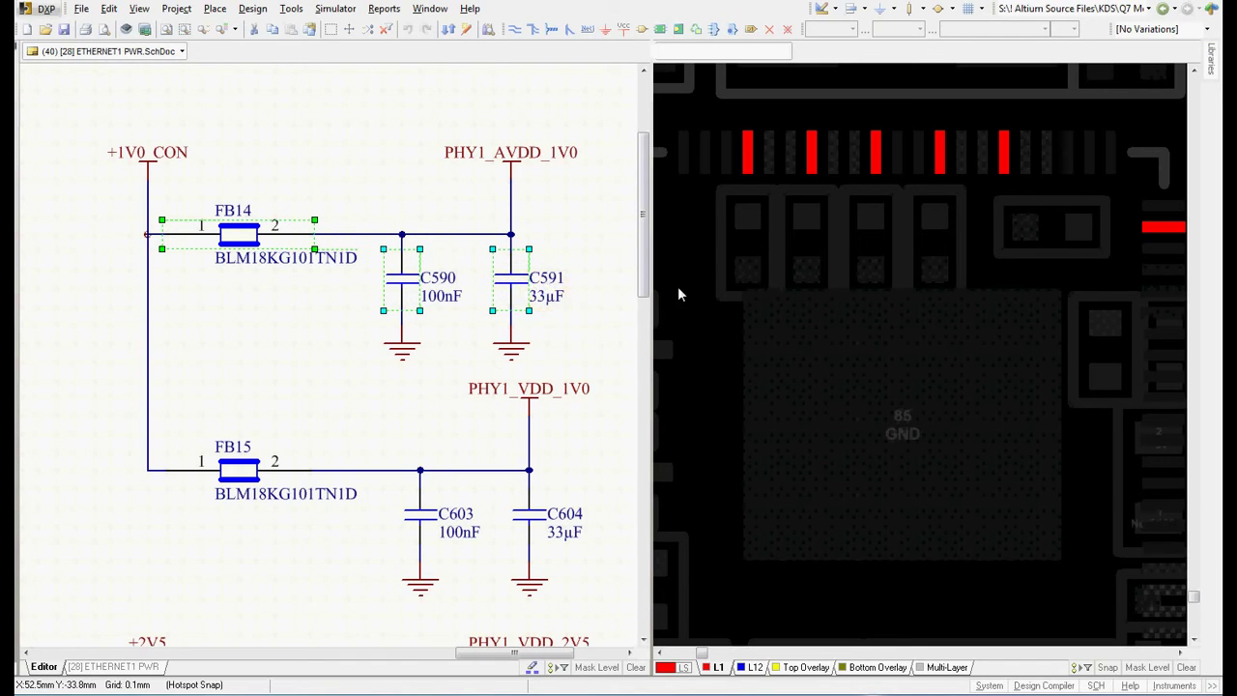
- Reposition the selected components on the PCB up and left of the chip, with C590 horizontal above FB14 and C591 to their right
left_click(693, 267)
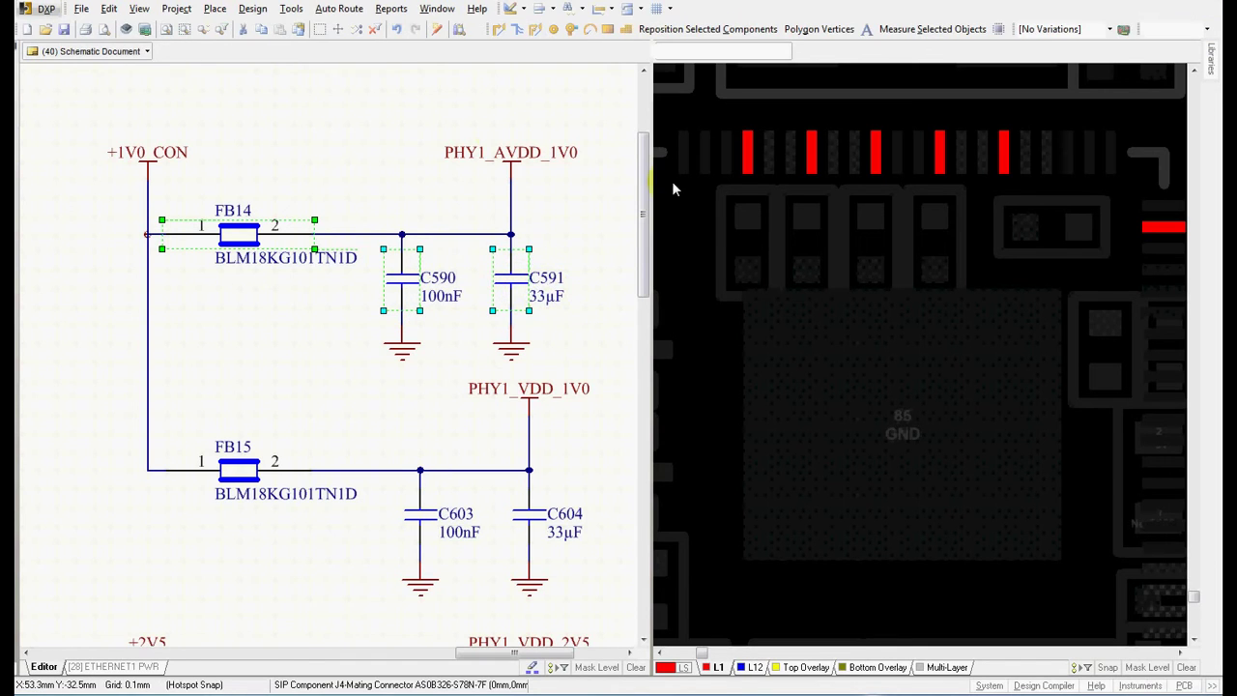
left_click(292, 12)
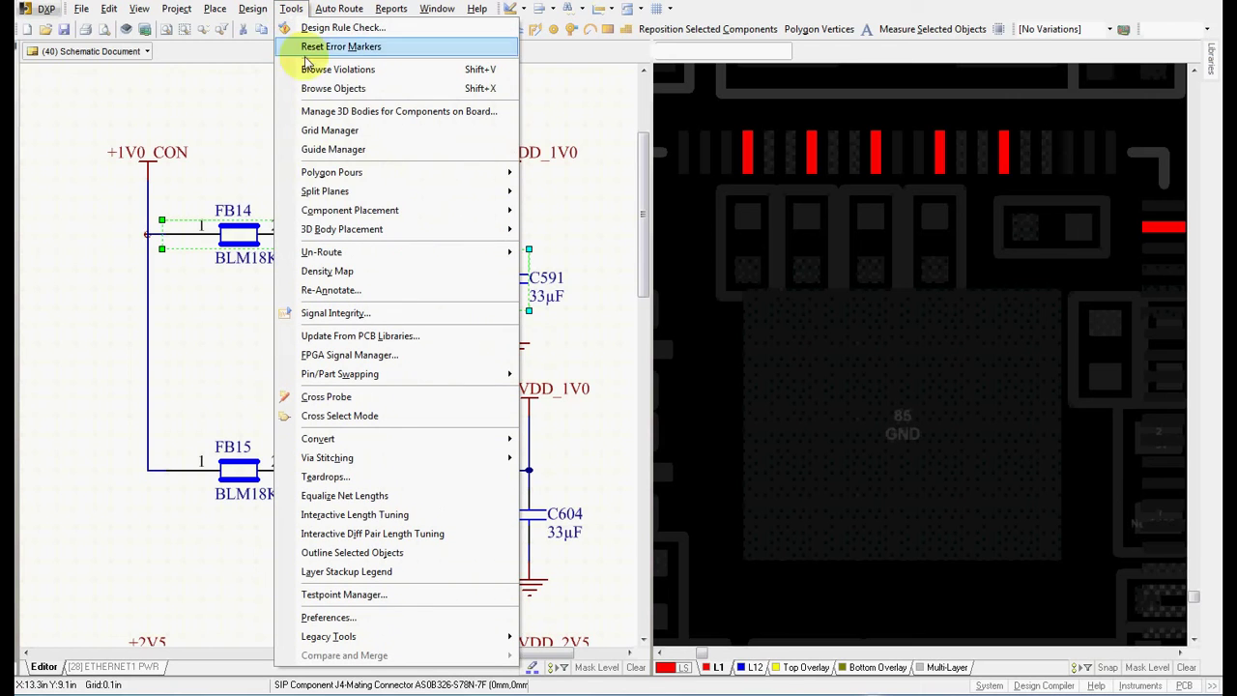
mouse_move(474, 212)
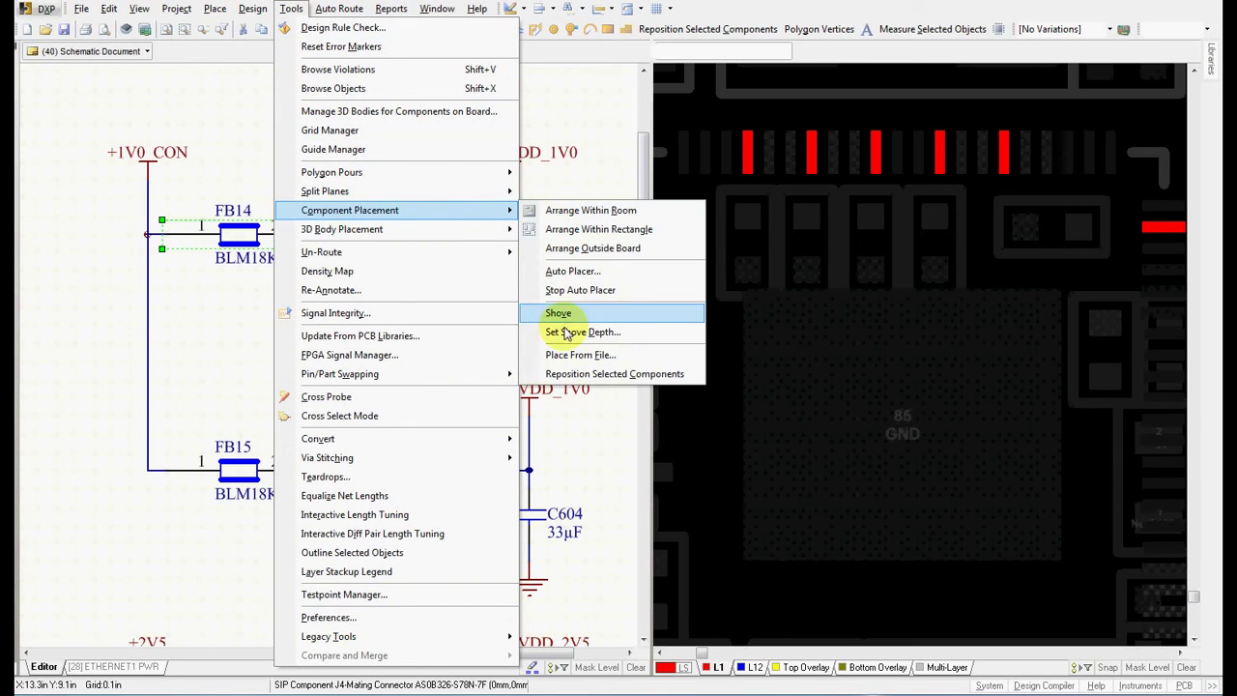
left_click(574, 374)
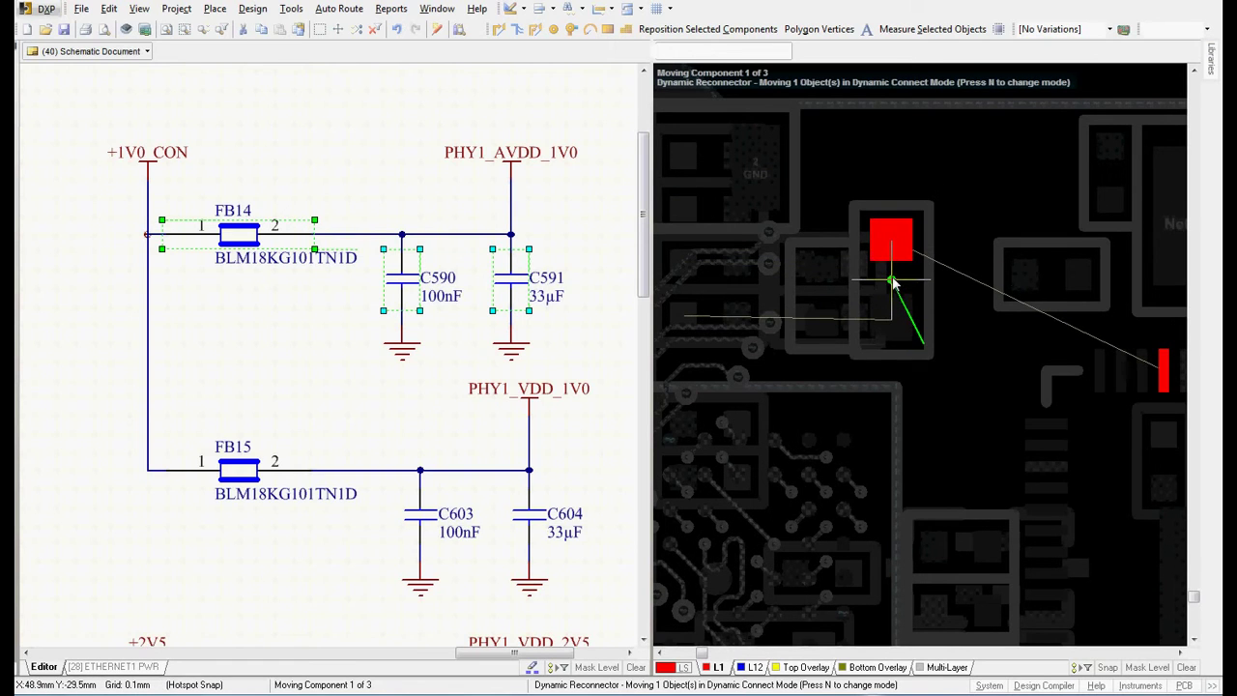
left_click(893, 281)
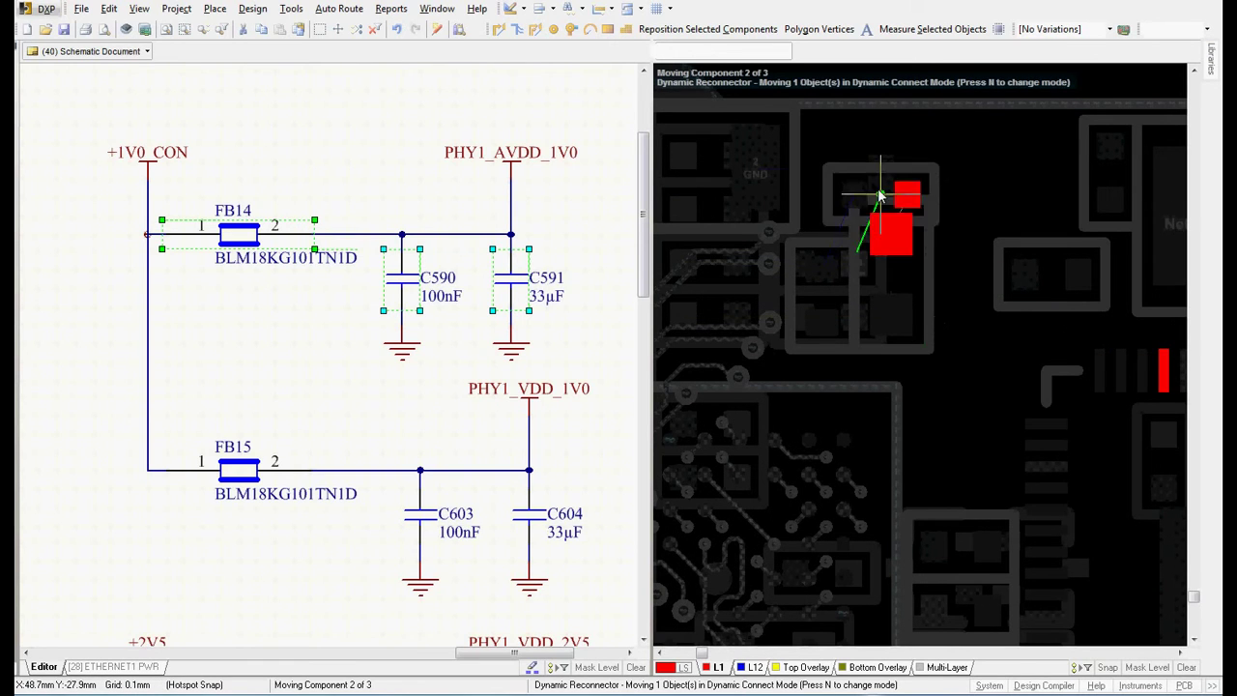
key("space")
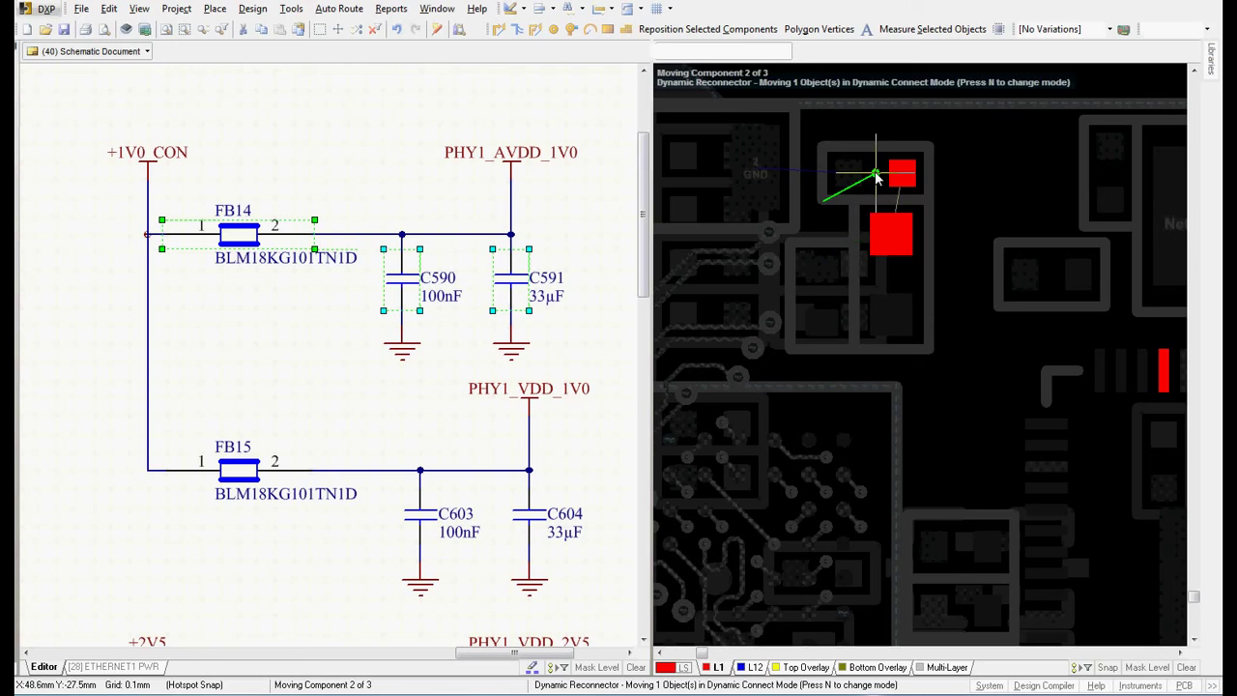
left_click(998, 235)
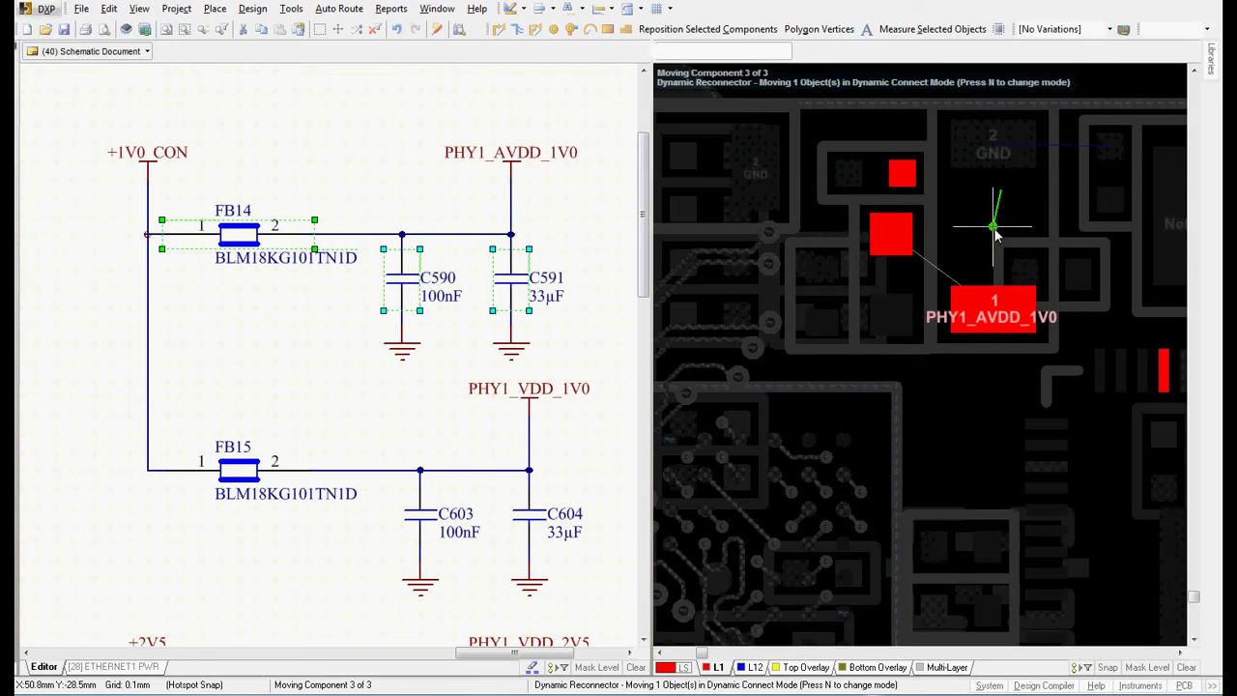
key("Escape")
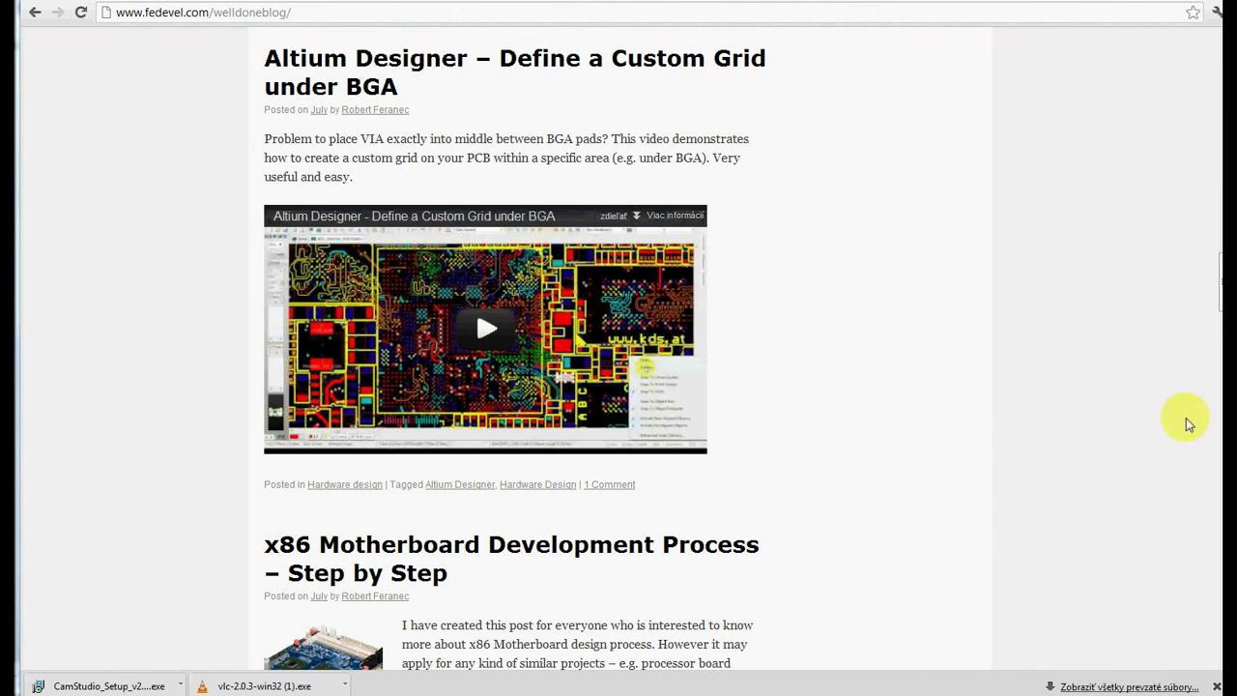
- Switch to the web browser and view the beginning of the welldone blog page
left_click_drag(1220, 283, 1220, 21)
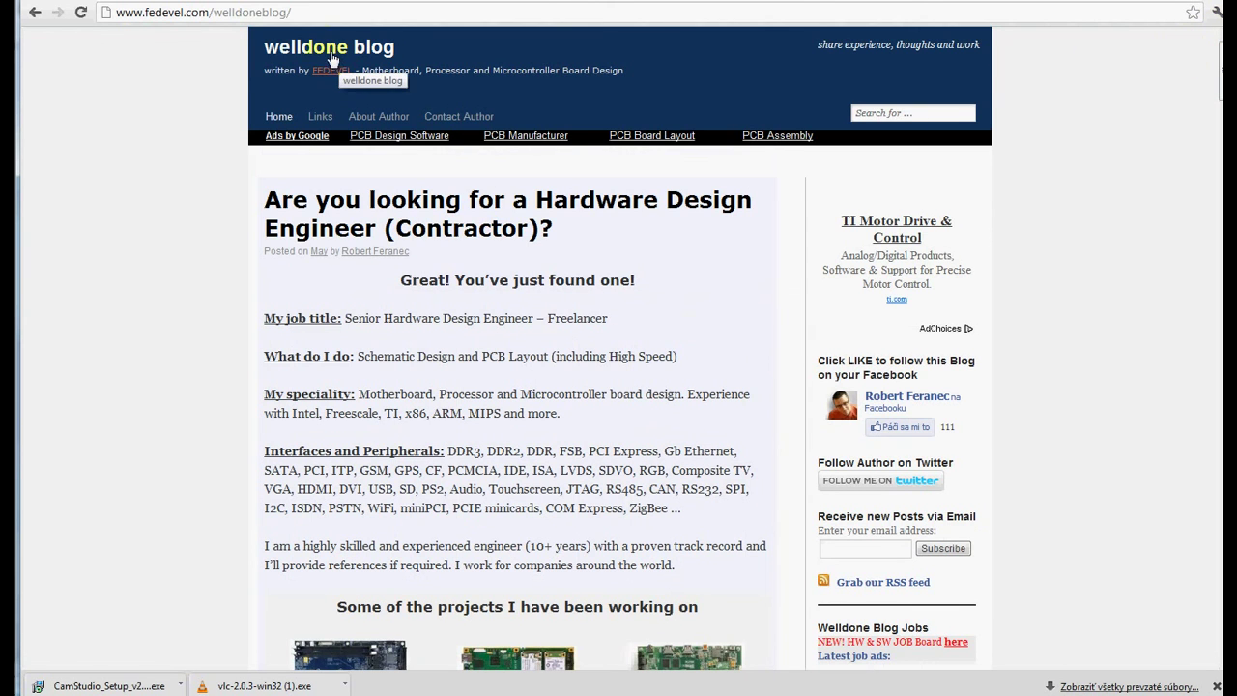